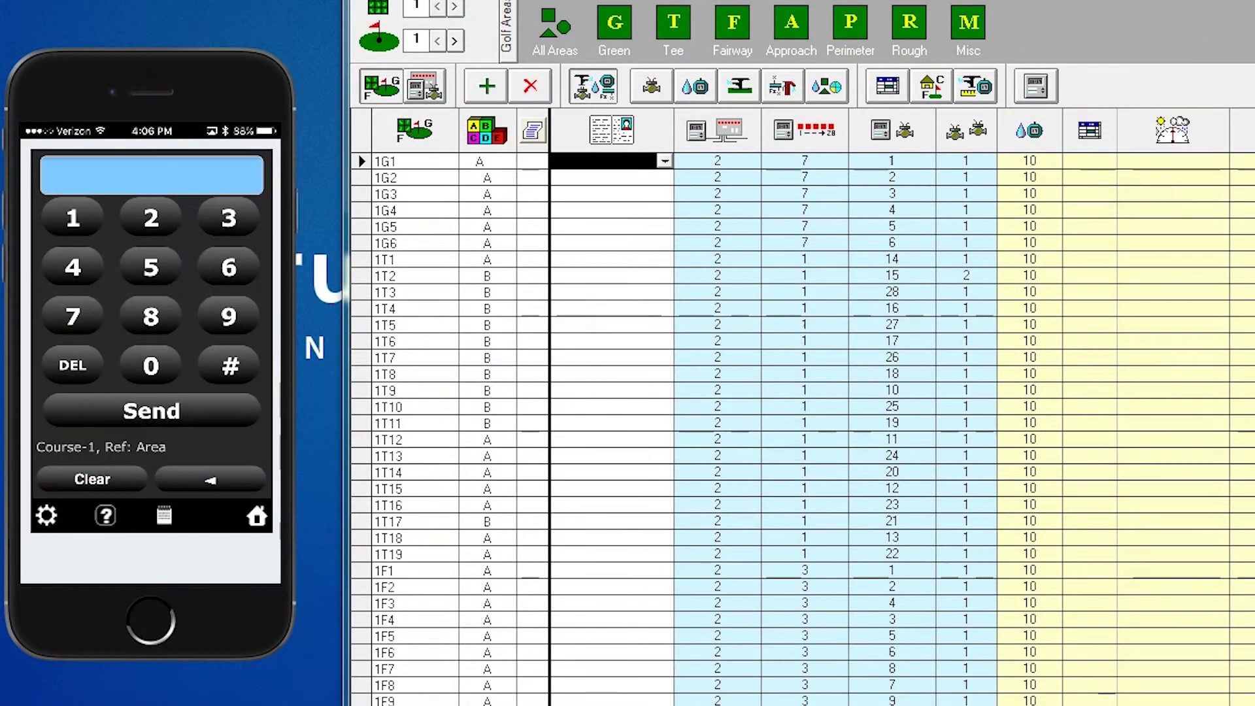
Send phone command 33#1#1#1 to open Rotor Data for station 1G1
{"action": "left_click", "coordinate": [228, 217]}
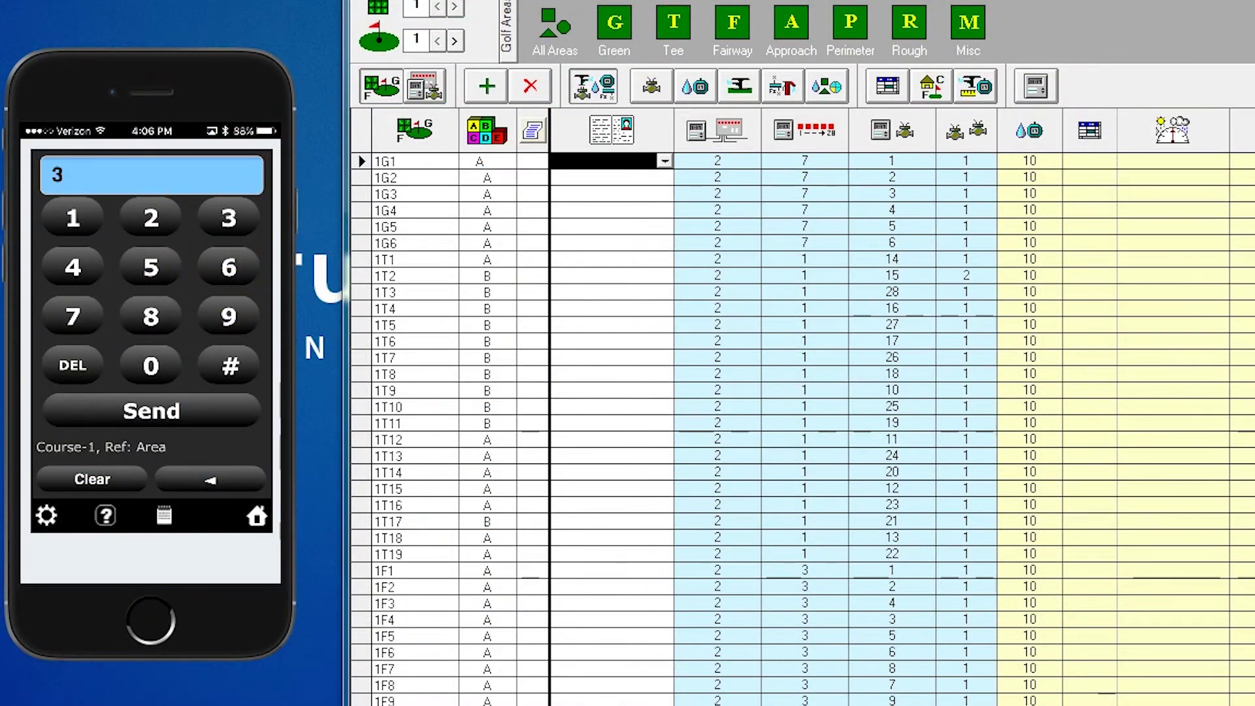
{"action": "left_click", "coordinate": [228, 217]}
{"action": "left_click", "coordinate": [229, 366]}
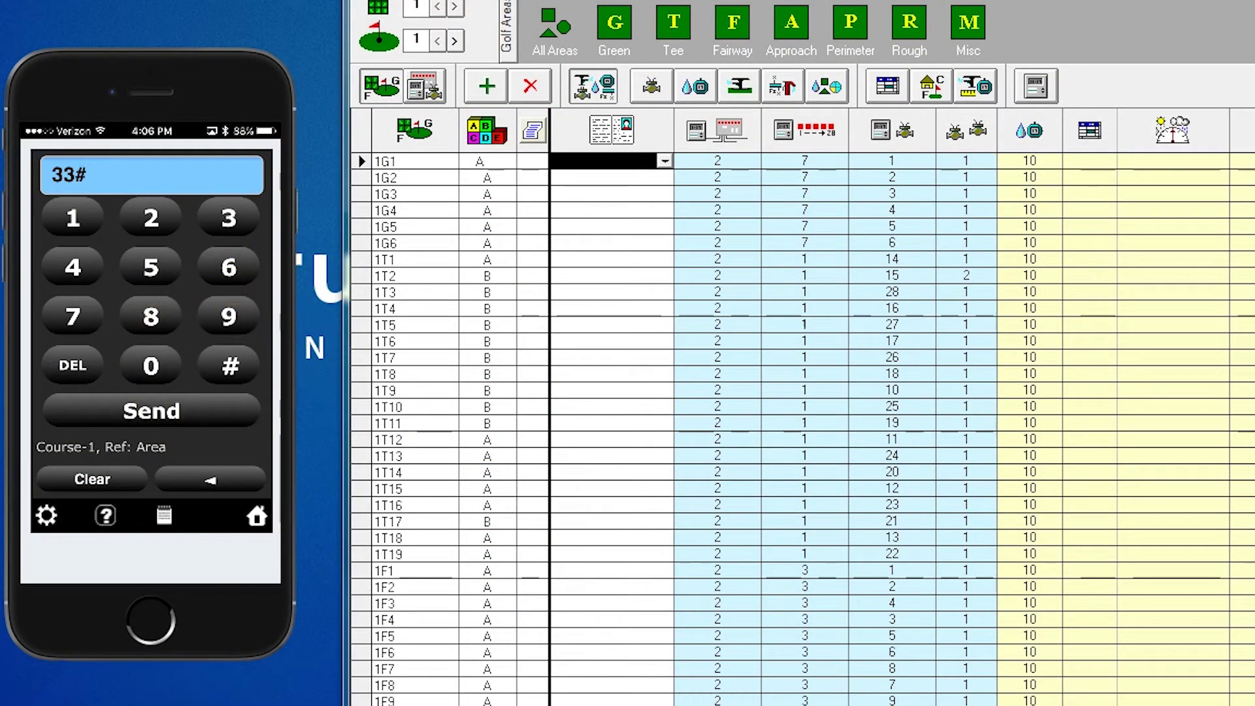
{"action": "left_click", "coordinate": [72, 218]}
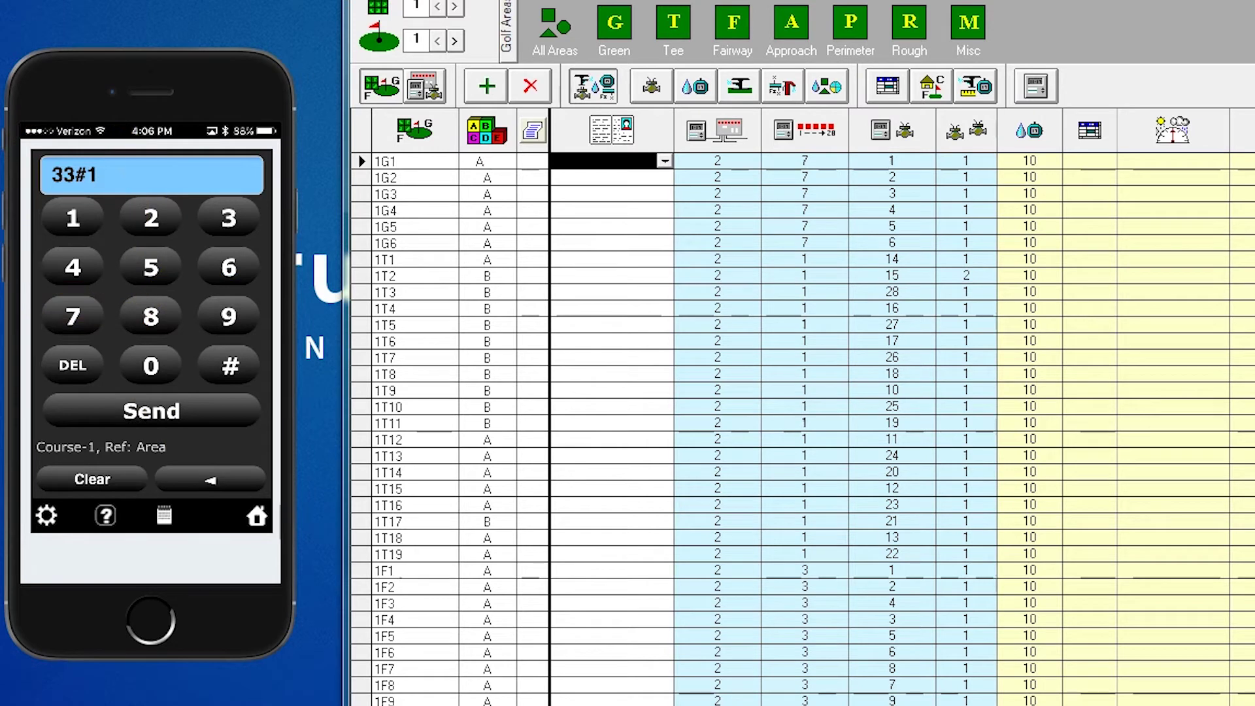
{"action": "left_click", "coordinate": [229, 366]}
{"action": "left_click", "coordinate": [73, 218]}
{"action": "left_click", "coordinate": [229, 365]}
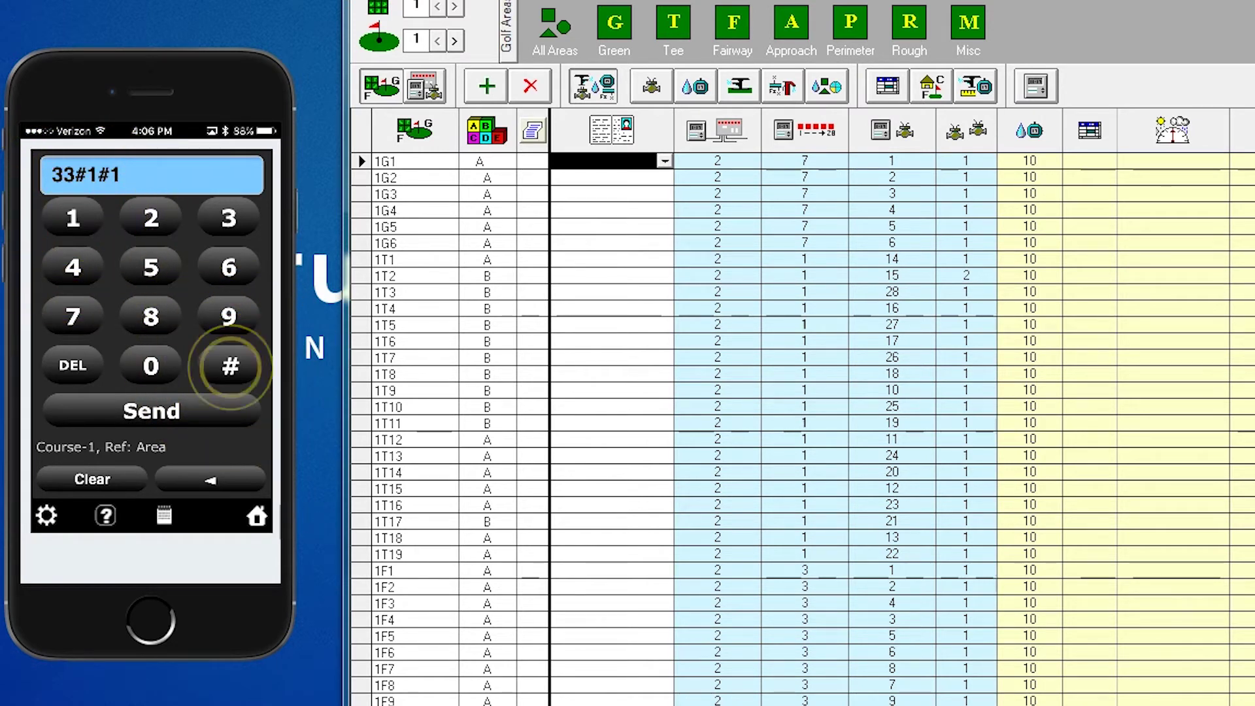
{"action": "left_click", "coordinate": [72, 218]}
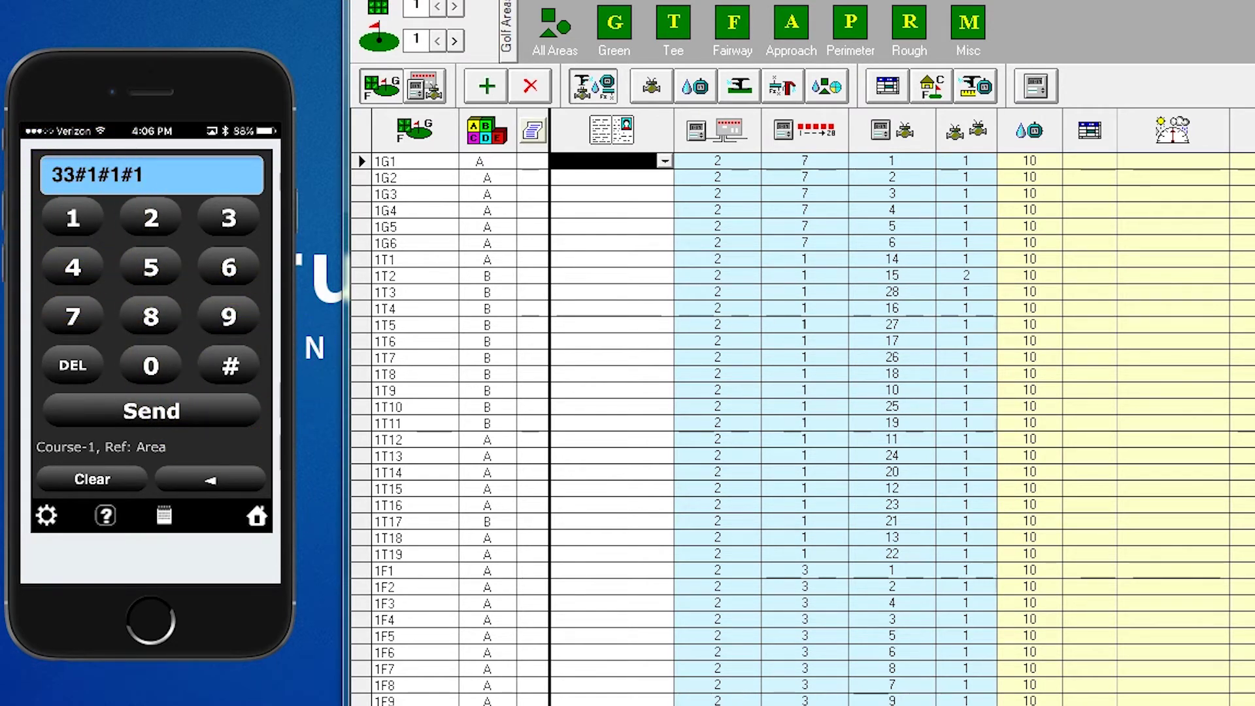
{"action": "left_click", "coordinate": [151, 410]}
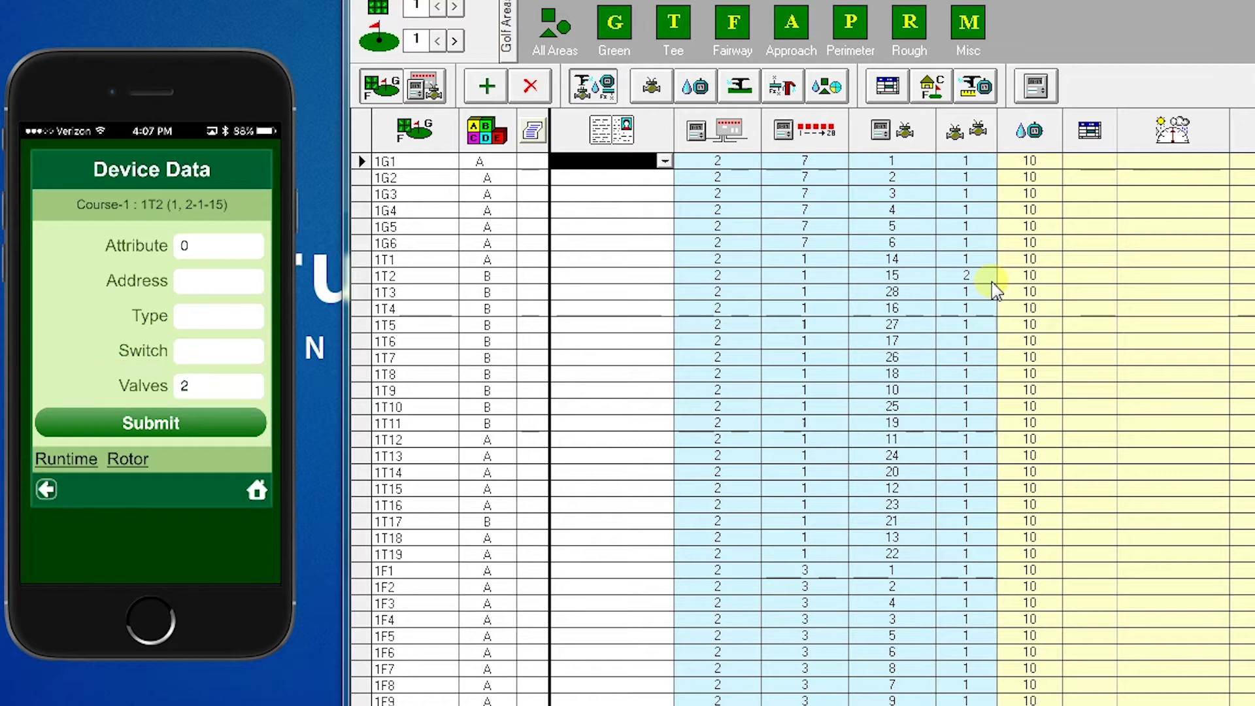
Replace 1T2's Valves value of 2 with 1 and submit the Device Data form
{"action": "left_click", "coordinate": [219, 386]}
{"action": "key", "text": "BackSpace"}
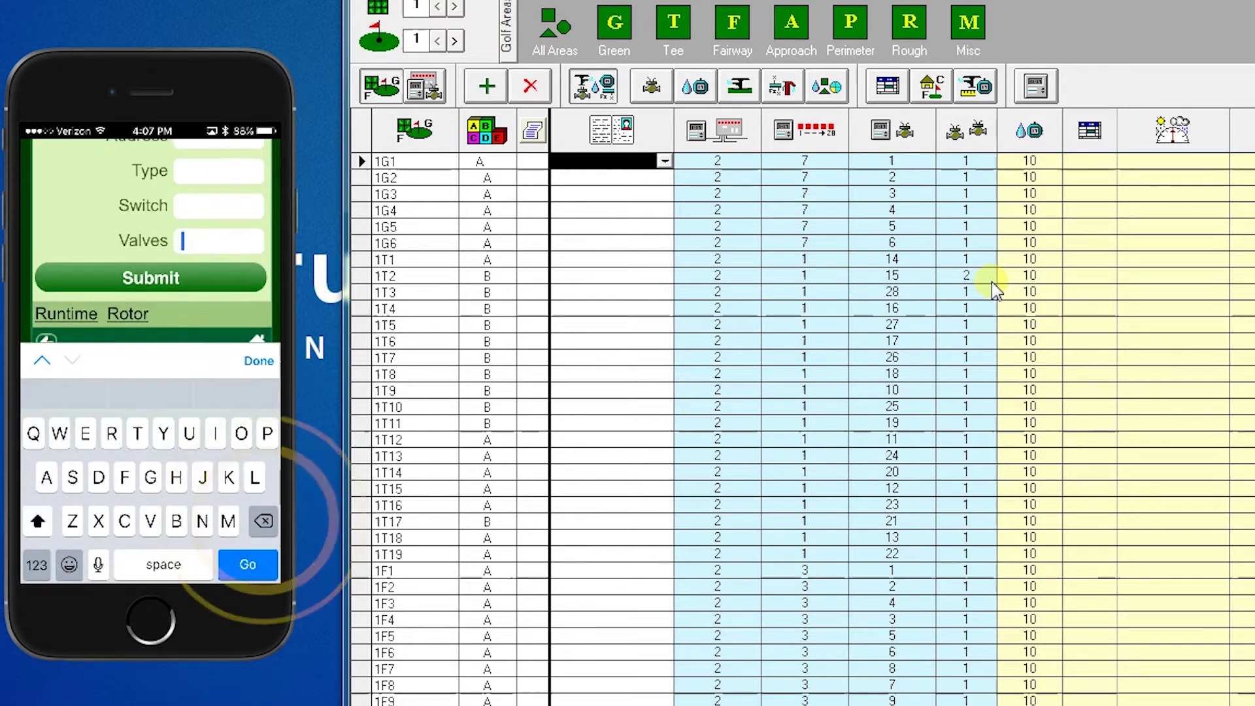
{"action": "left_click", "coordinate": [36, 564]}
{"action": "left_click", "coordinate": [33, 433]}
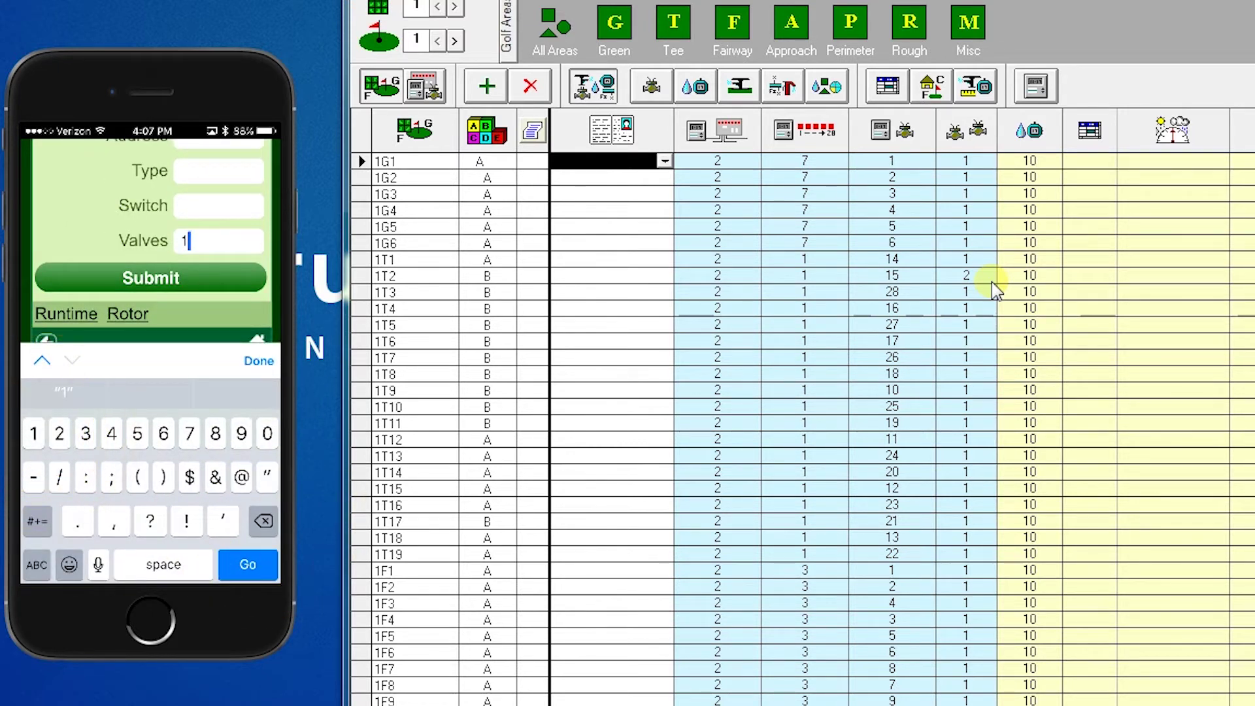
{"action": "left_click", "coordinate": [151, 278]}
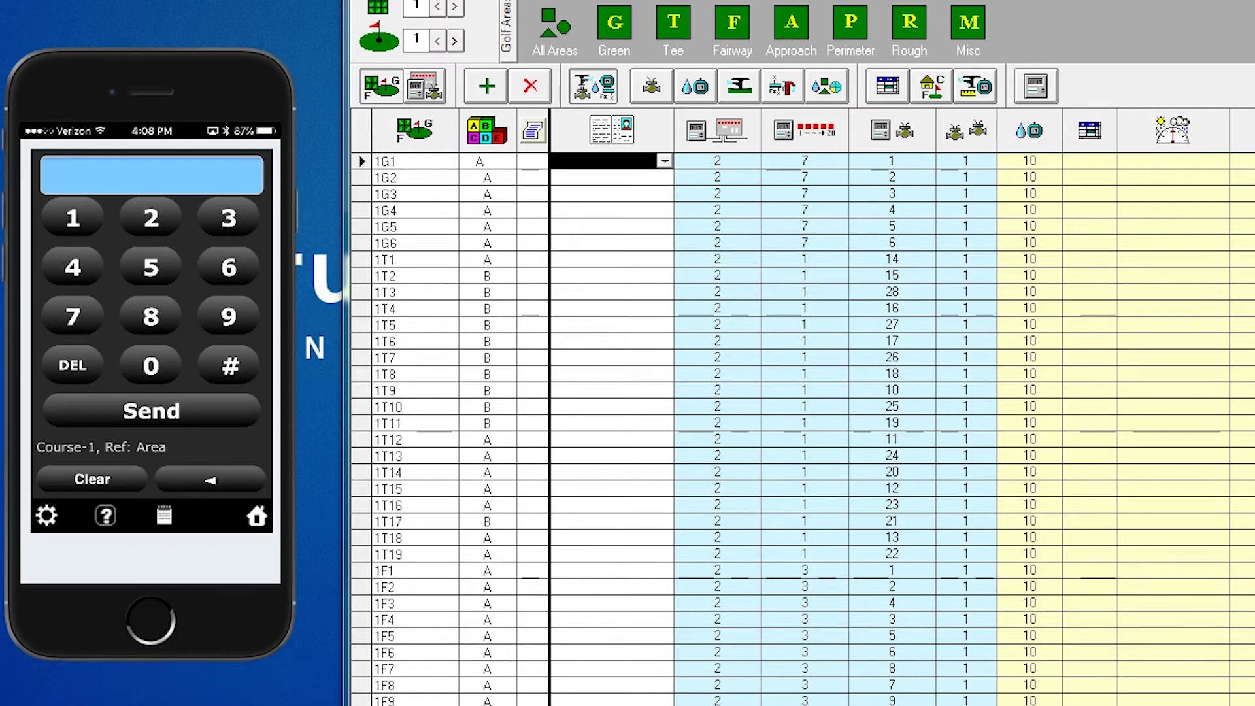
Send phone command 31#1#2#3 to open Runtime Data for tee station 1T3
{"action": "left_click", "coordinate": [227, 215]}
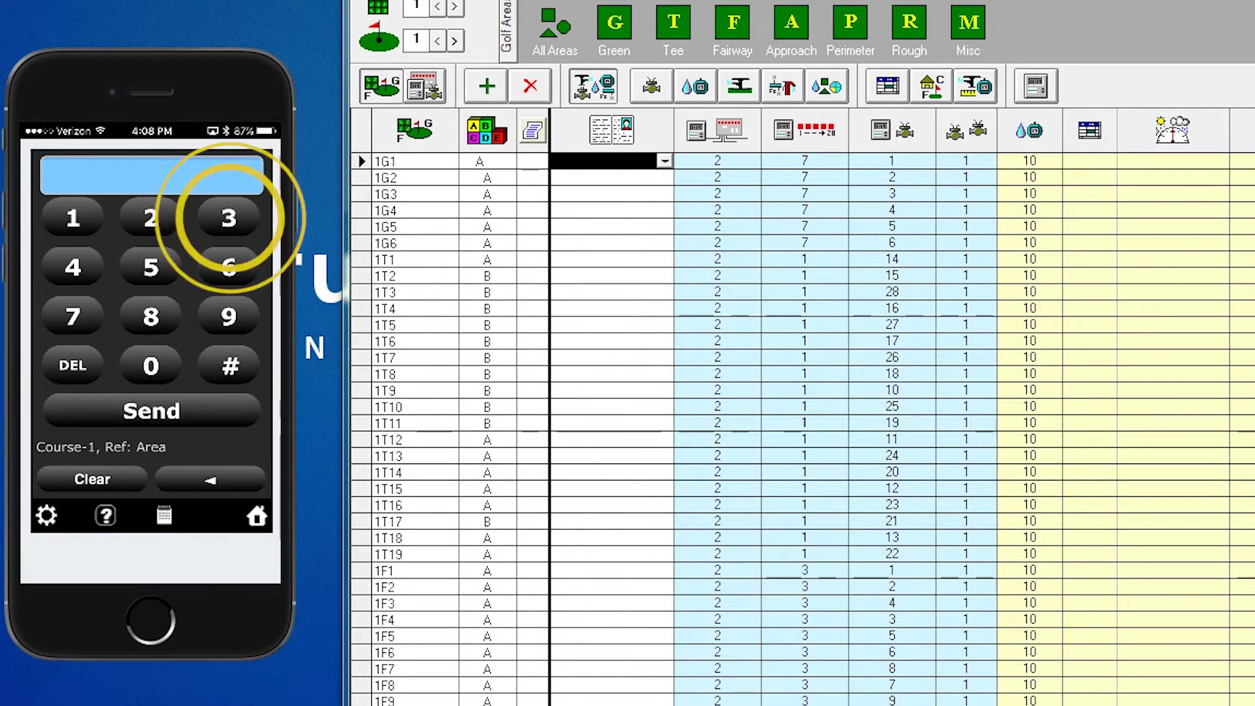
{"action": "left_click", "coordinate": [75, 217]}
{"action": "left_click", "coordinate": [229, 366]}
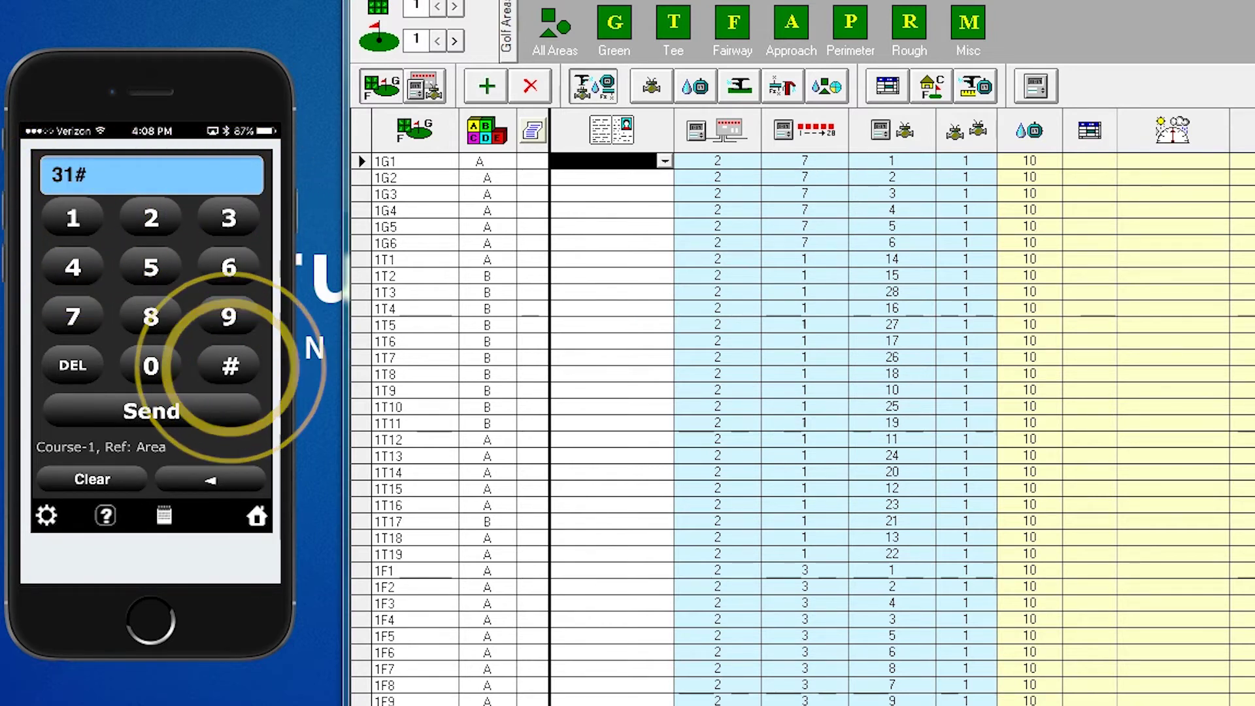
{"action": "left_click", "coordinate": [73, 217]}
{"action": "left_click", "coordinate": [229, 365]}
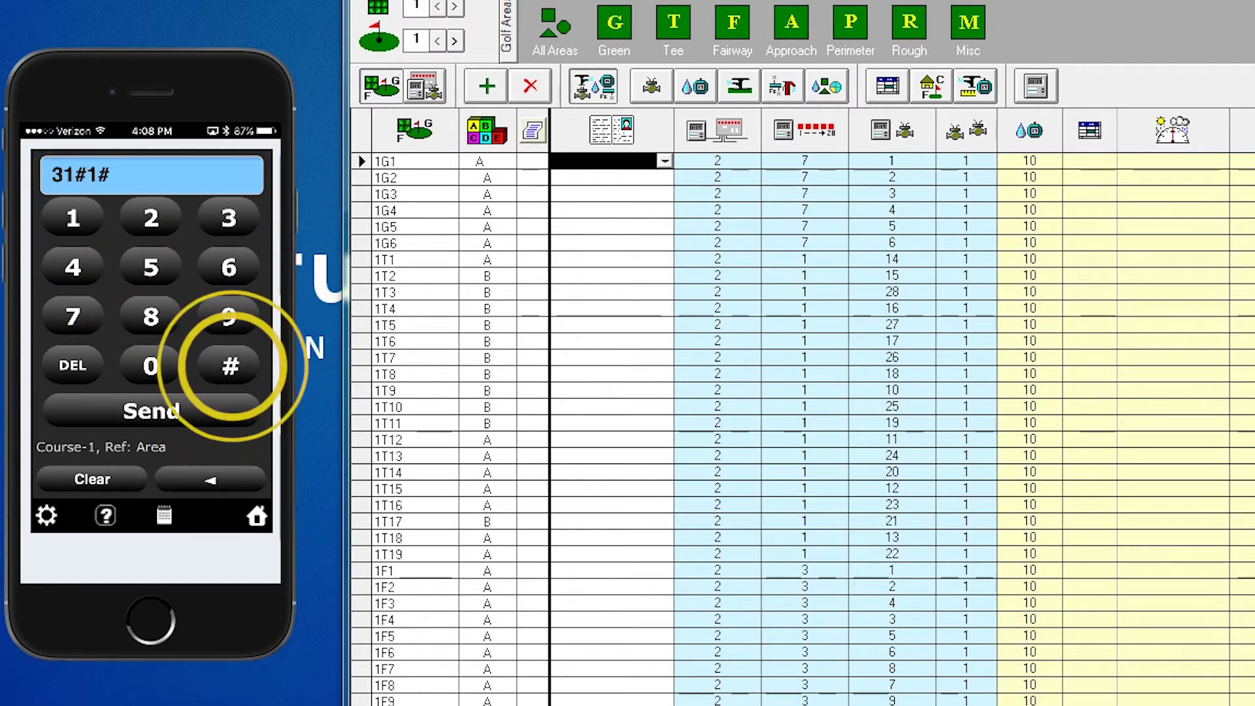
{"action": "left_click", "coordinate": [151, 218]}
{"action": "left_click", "coordinate": [229, 365]}
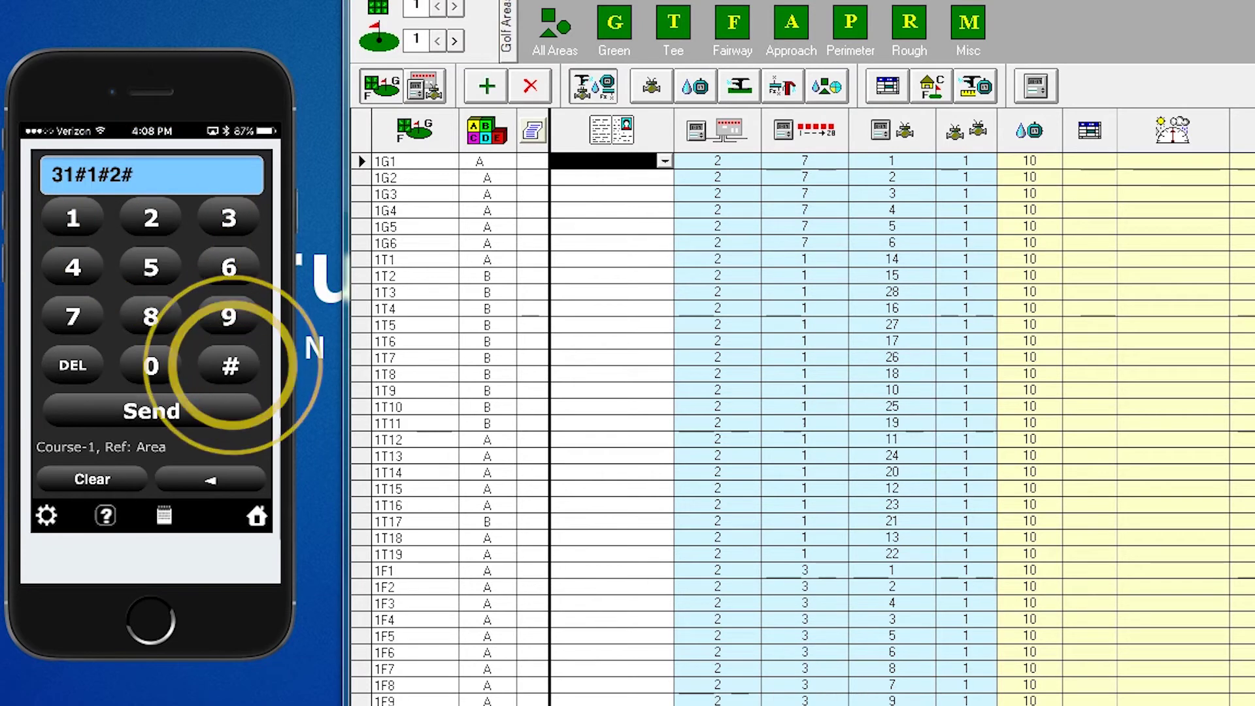
{"action": "left_click", "coordinate": [228, 218]}
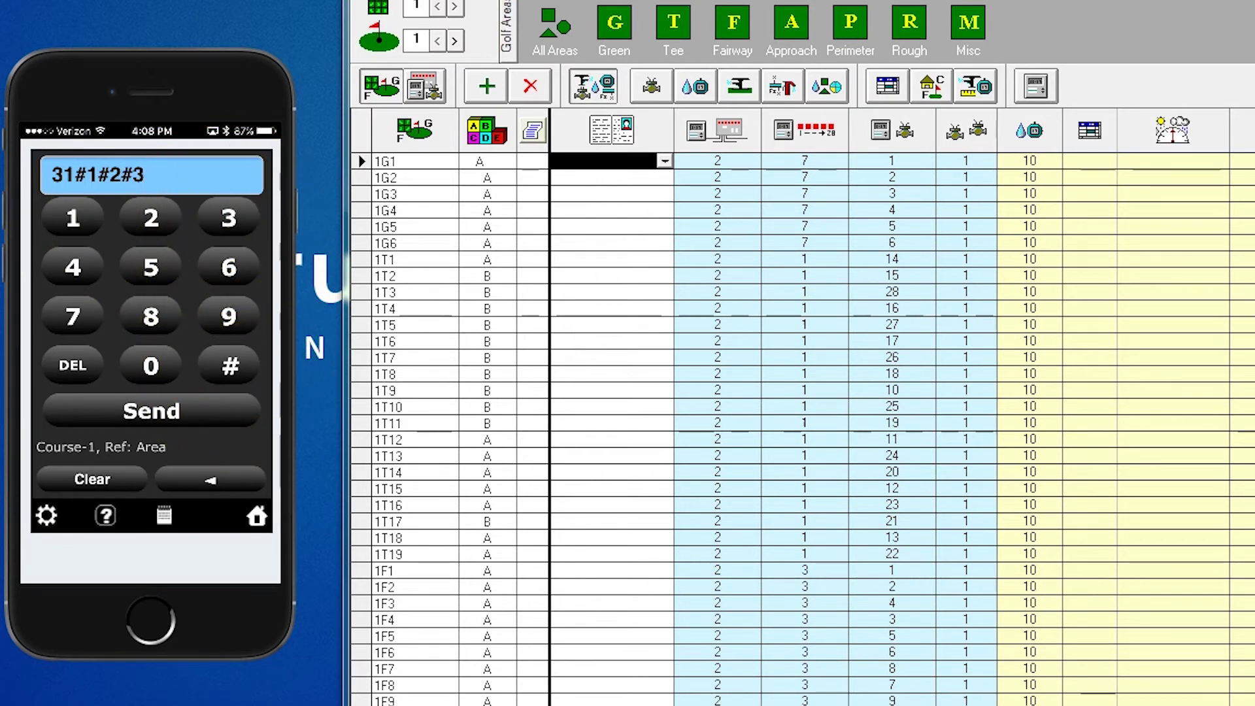
{"action": "left_click", "coordinate": [151, 411]}
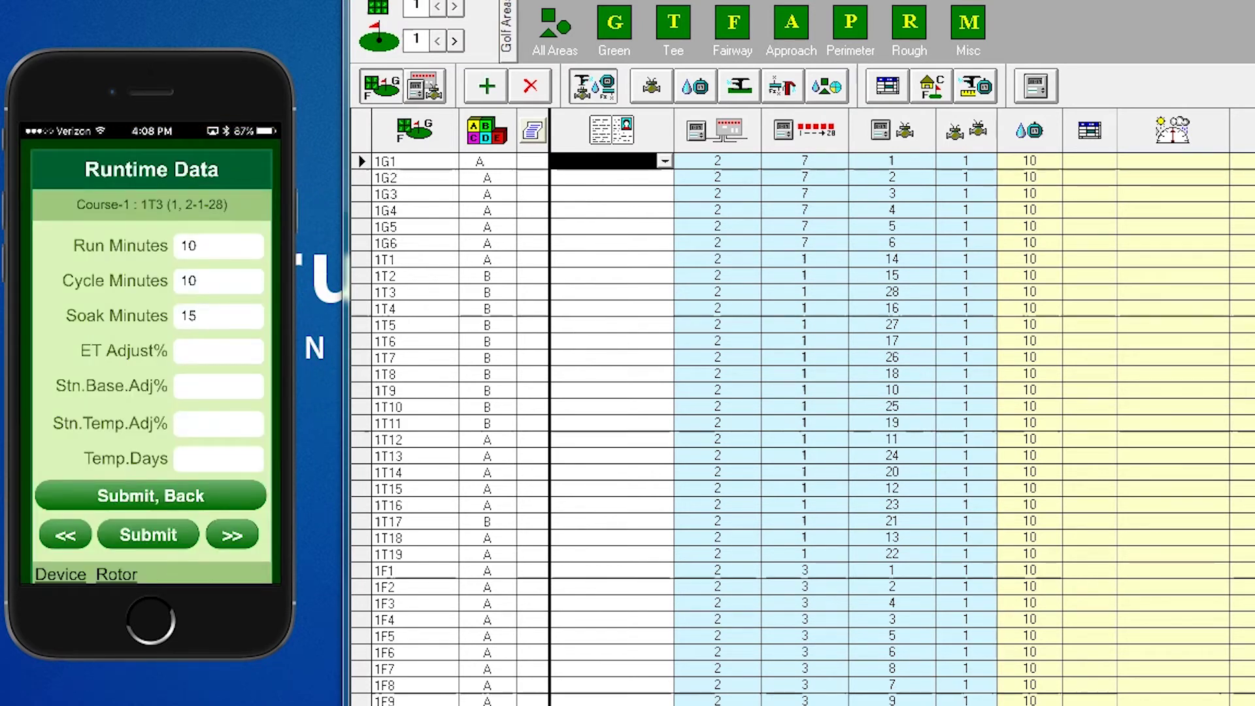
Set 1T3's base adjustment to 100%, temporary adjustment to 25% and temp days to 7, submit, then enter 25/7
{"action": "scroll", "coordinate": [150, 360], "scroll_direction": "down", "scroll_amount": 1}
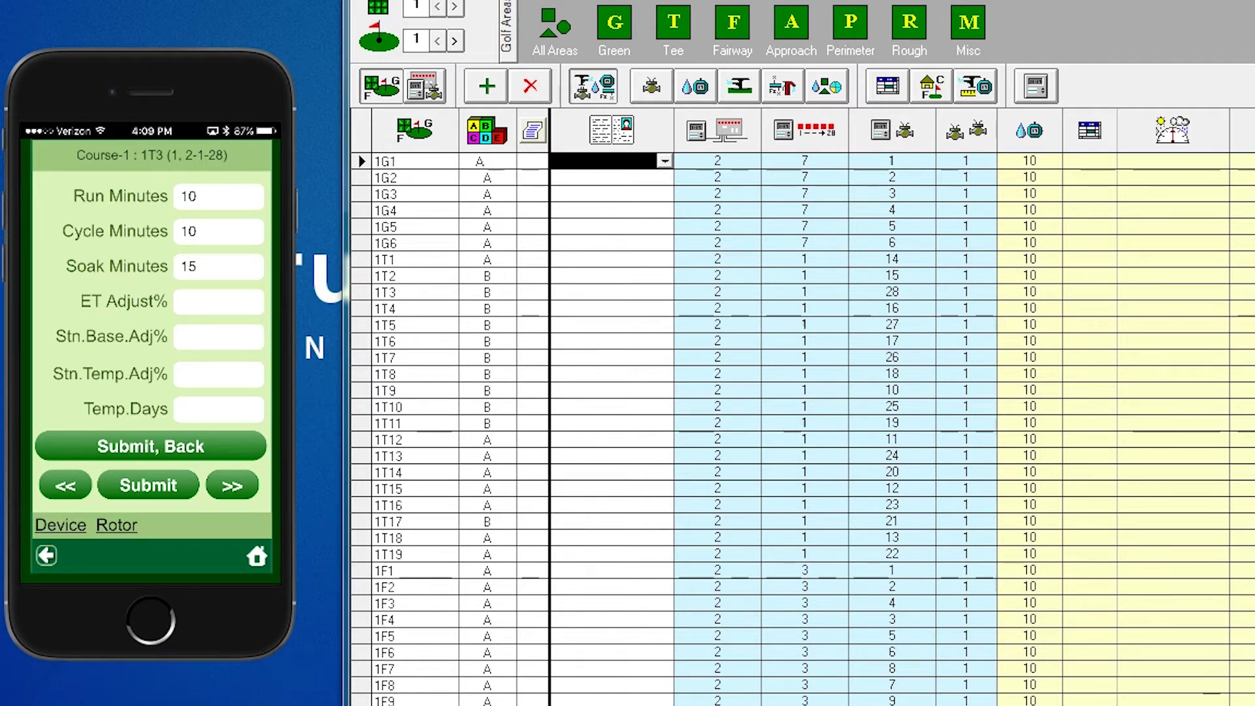
{"action": "left_click", "coordinate": [219, 336]}
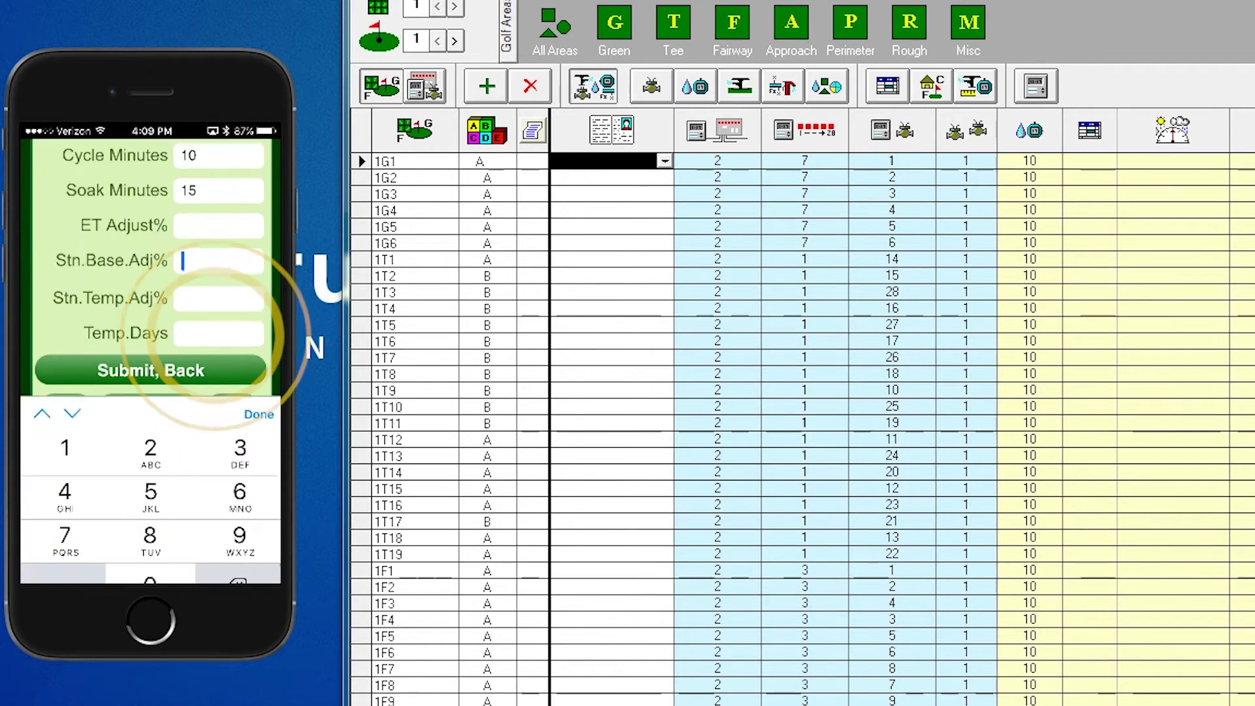
{"action": "type", "text": "100"}
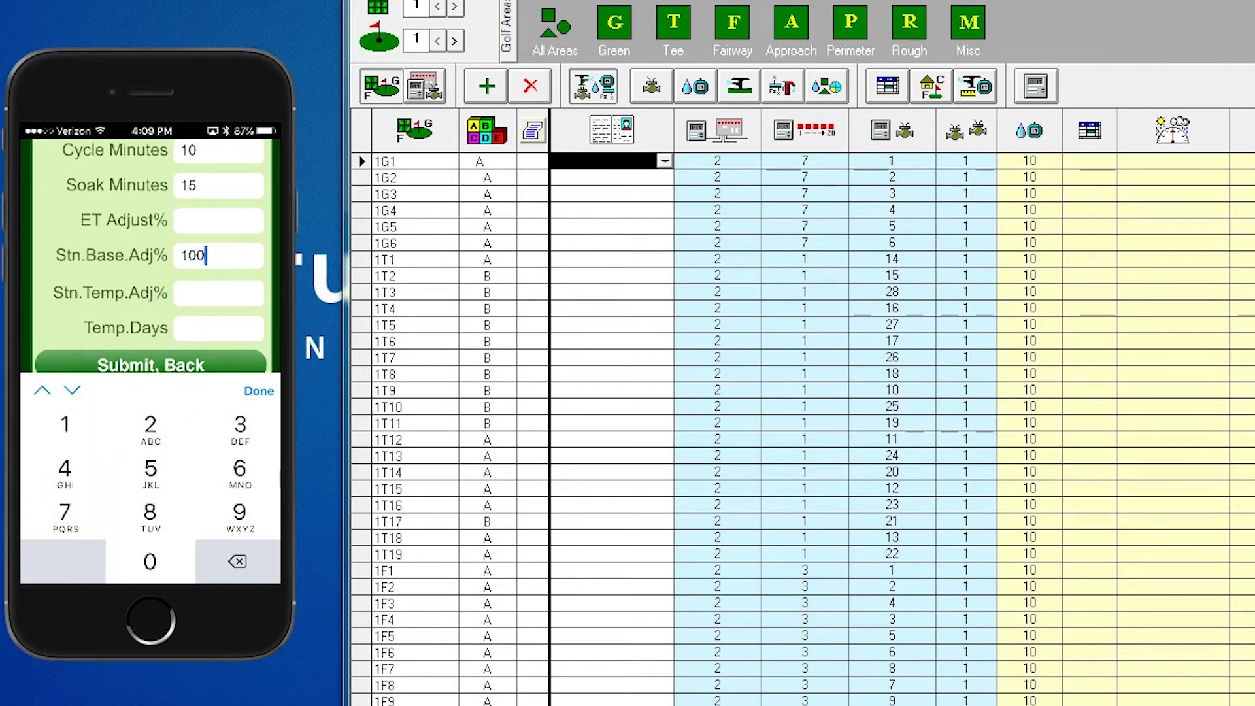
{"action": "left_click", "coordinate": [219, 293]}
{"action": "type", "text": "2"}
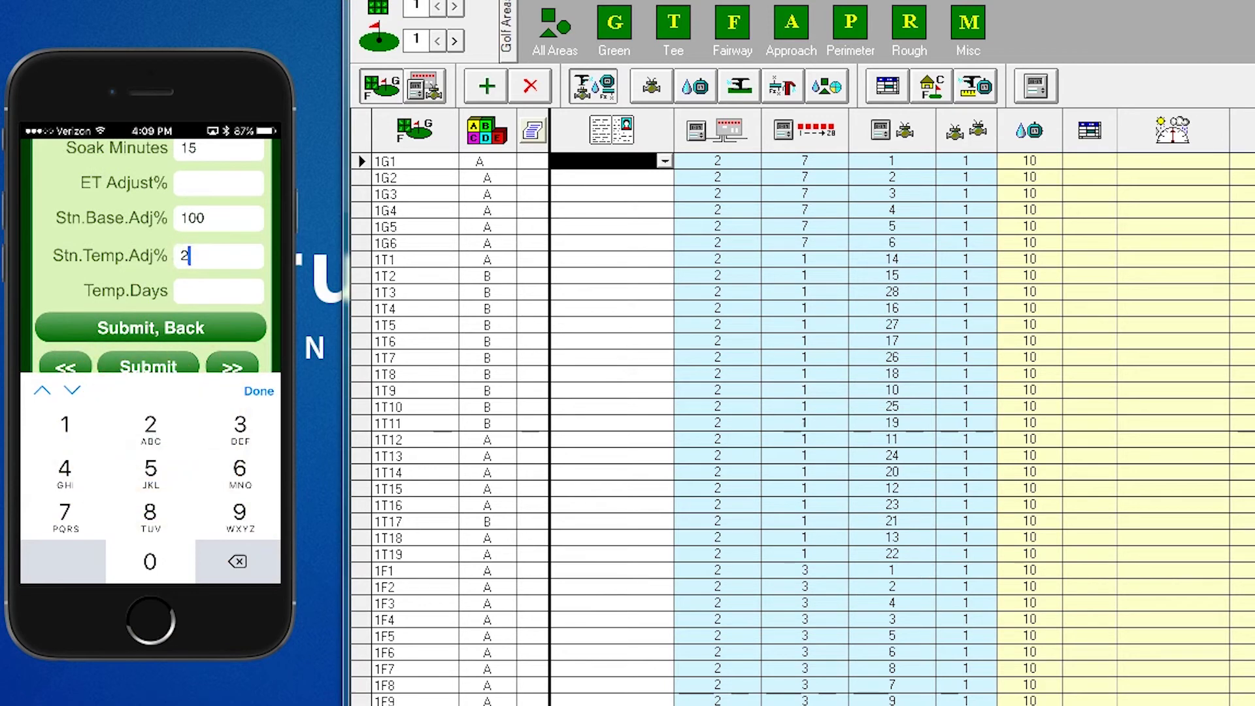
{"action": "type", "text": "5"}
{"action": "left_click", "coordinate": [219, 291]}
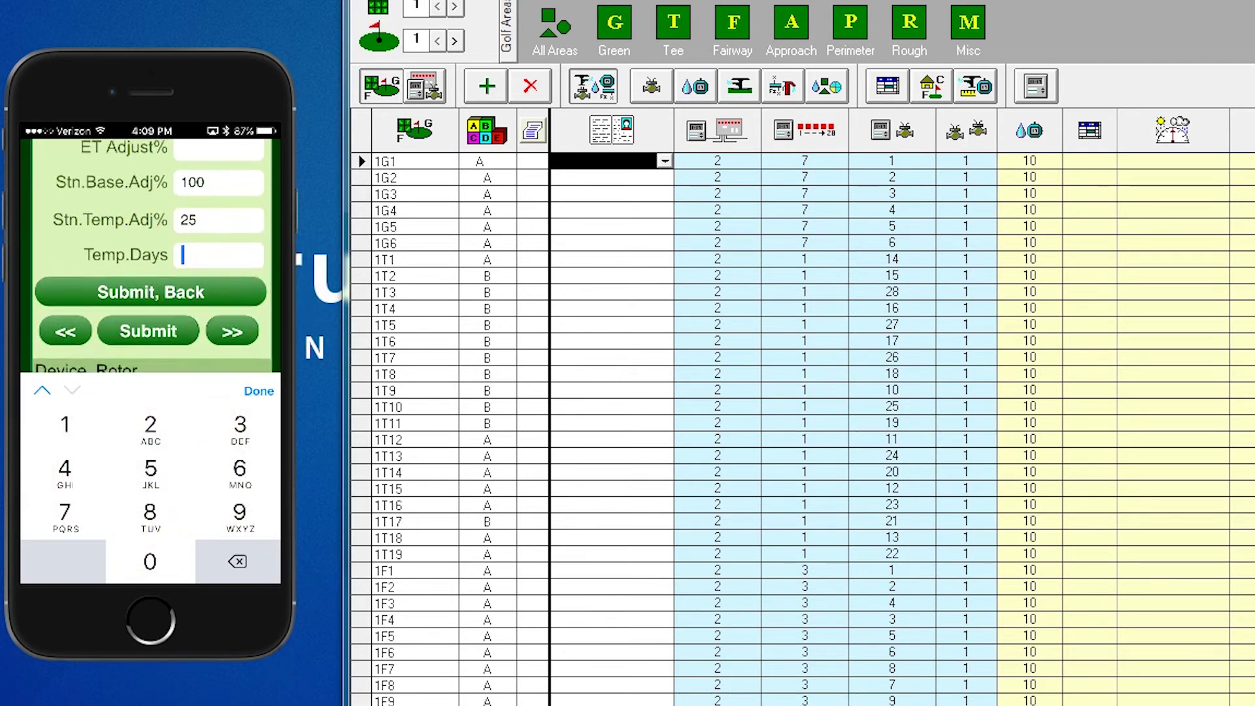
{"action": "type", "text": "7"}
{"action": "left_click", "coordinate": [151, 321]}
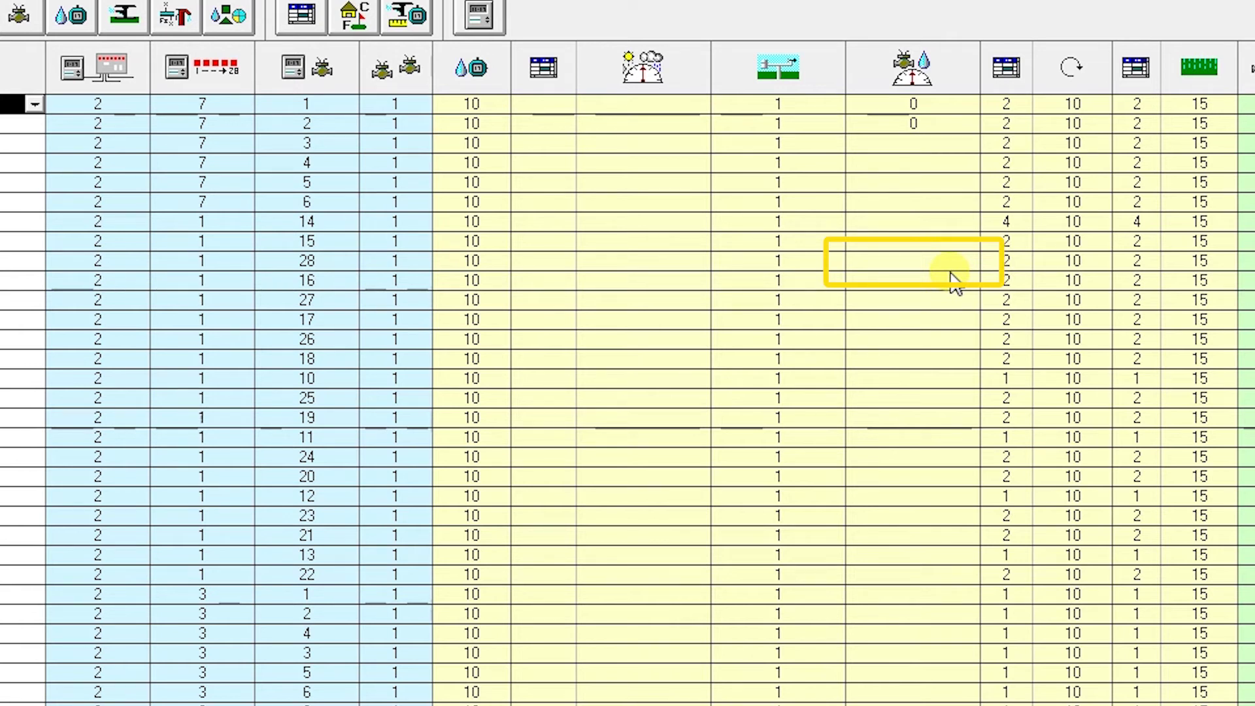
{"action": "type", "text": "25/7"}
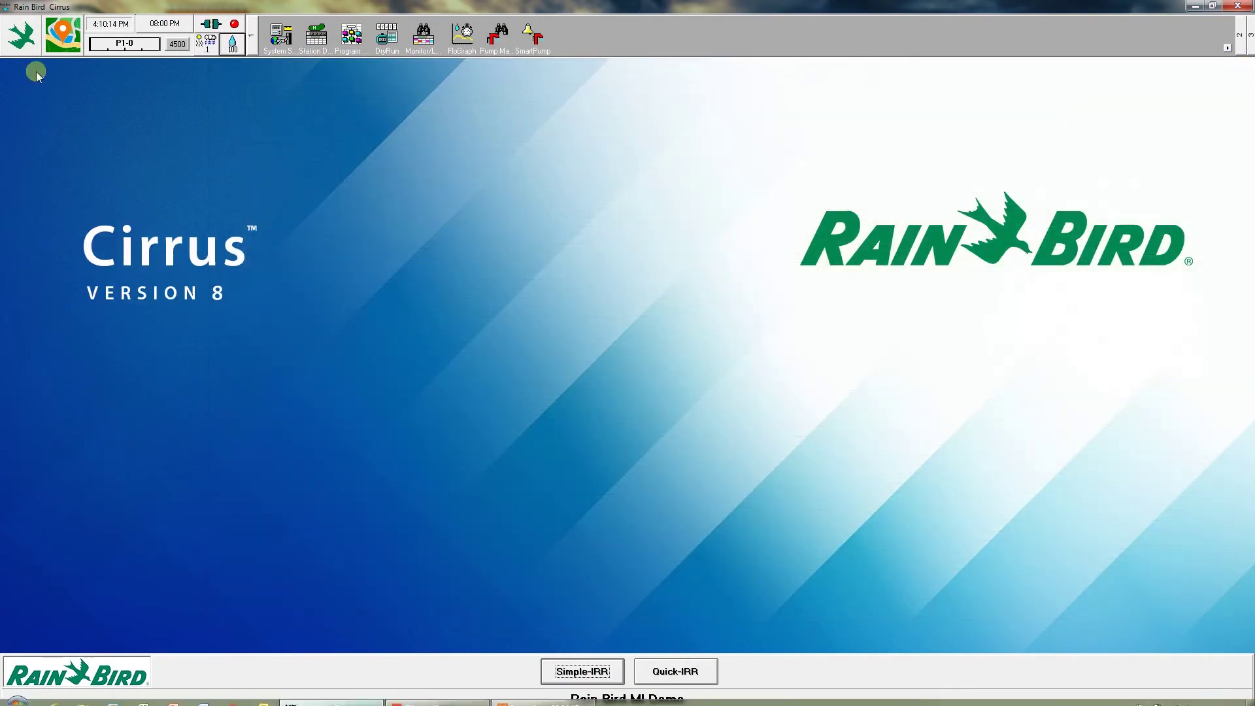
Open the course map, choose View > Hide Tree, and zoom in on the holes
{"action": "left_click", "coordinate": [69, 42]}
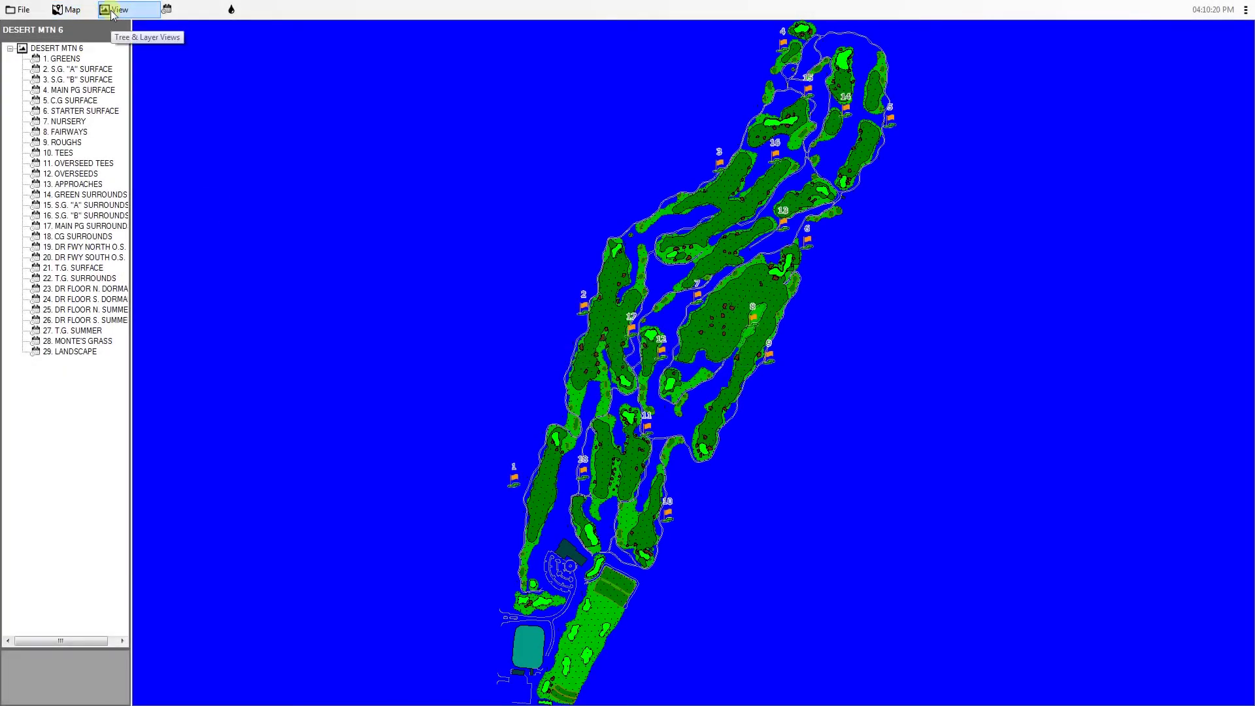
{"action": "left_click", "coordinate": [112, 14]}
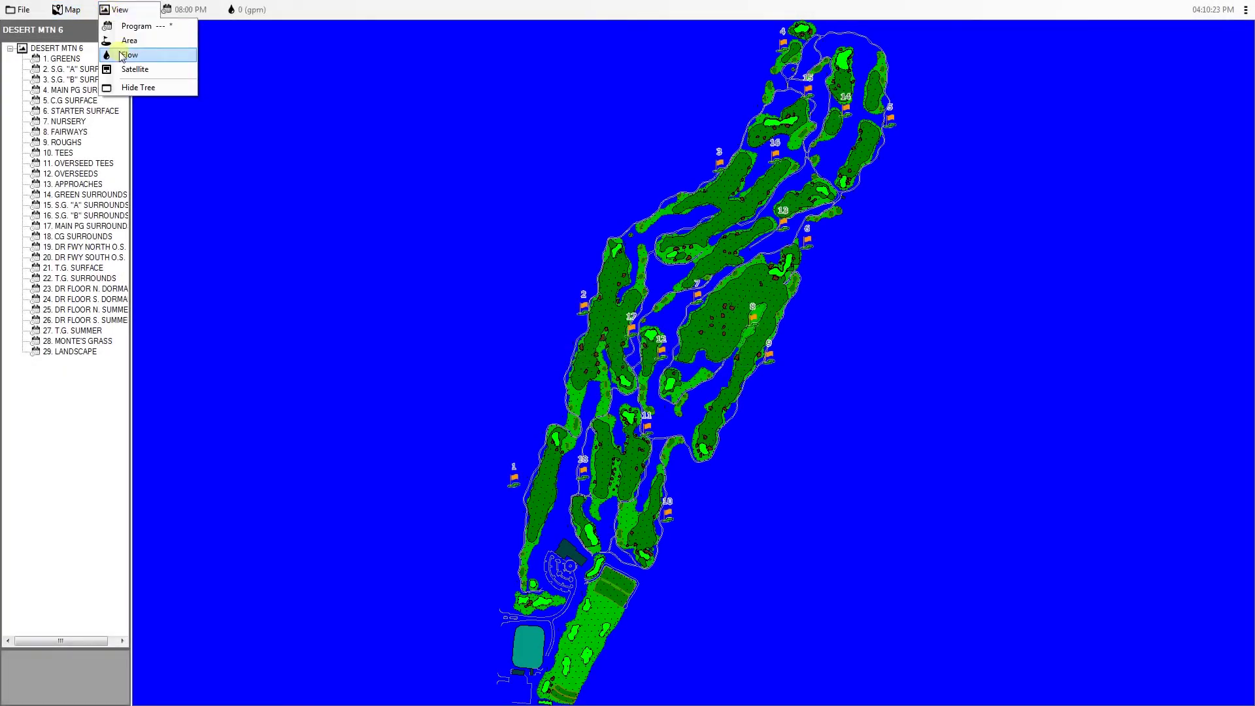
{"action": "left_click", "coordinate": [142, 93]}
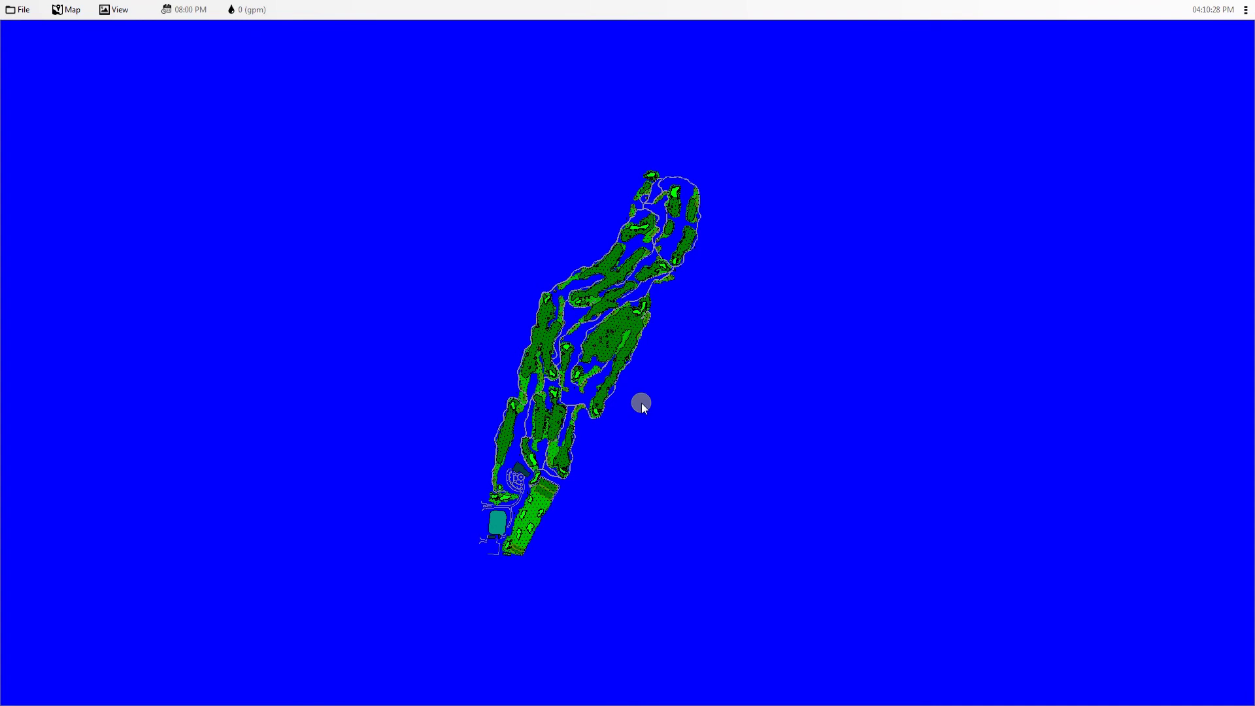
{"action": "scroll", "coordinate": [634, 392], "scroll_direction": "up", "scroll_amount": 2}
{"action": "scroll", "coordinate": [617, 340], "scroll_direction": "up", "scroll_amount": 1}
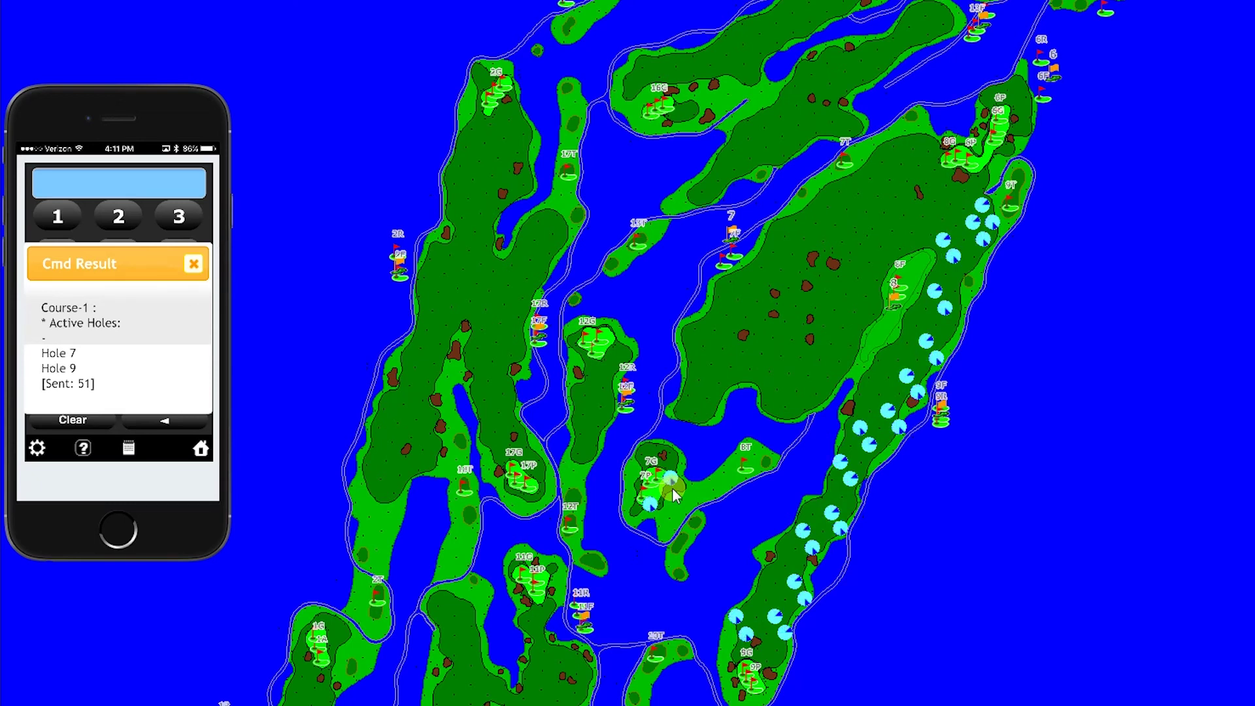
{"action": "left_click", "coordinate": [193, 263]}
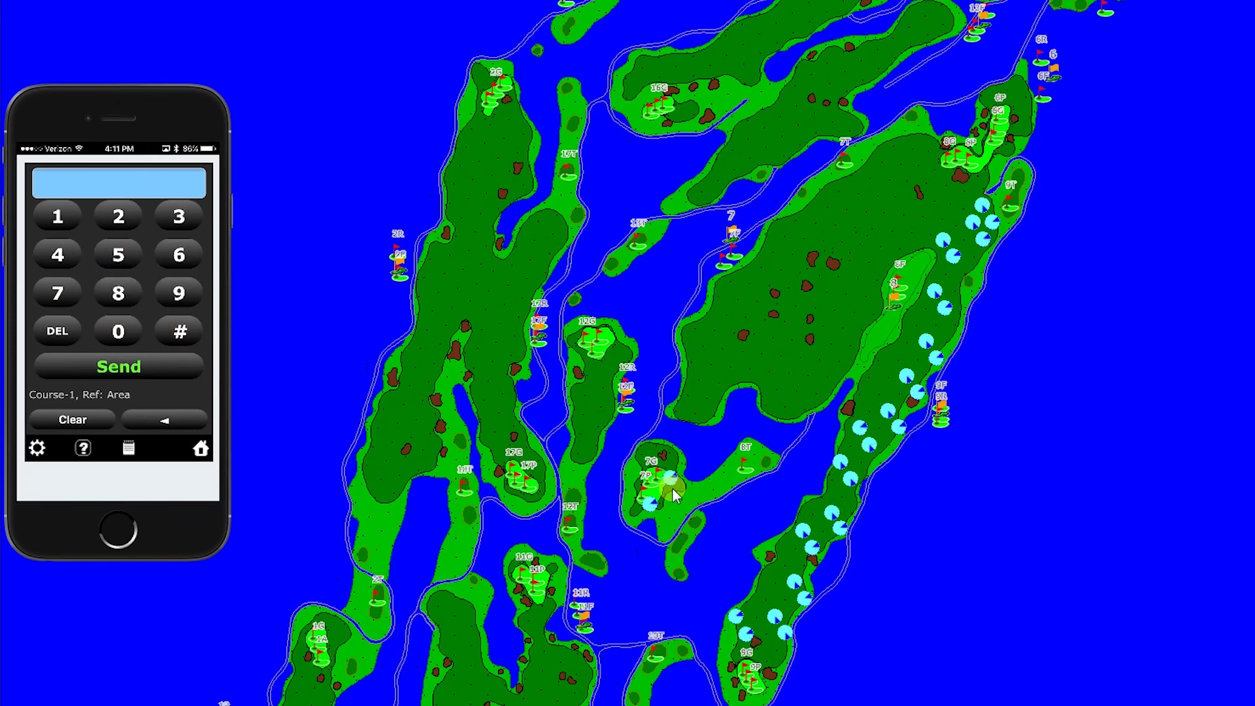
{"action": "left_click", "coordinate": [118, 255]}
{"action": "left_click", "coordinate": [57, 216]}
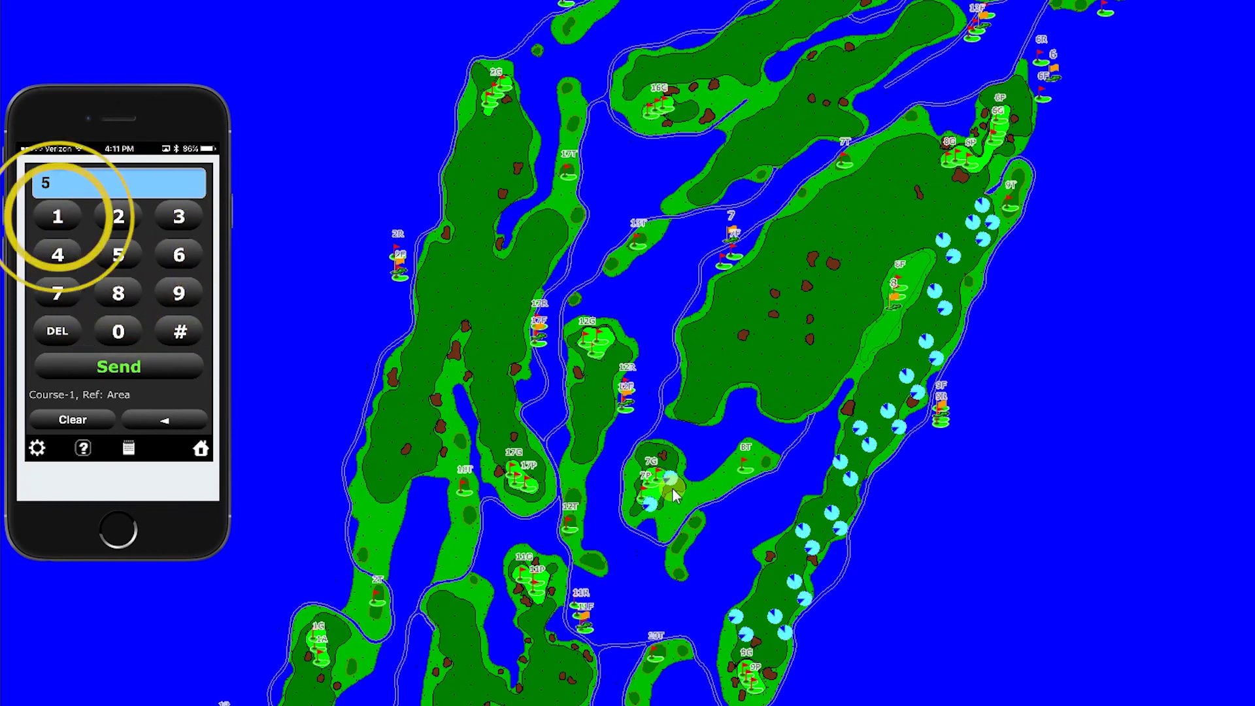
{"action": "left_click", "coordinate": [179, 331]}
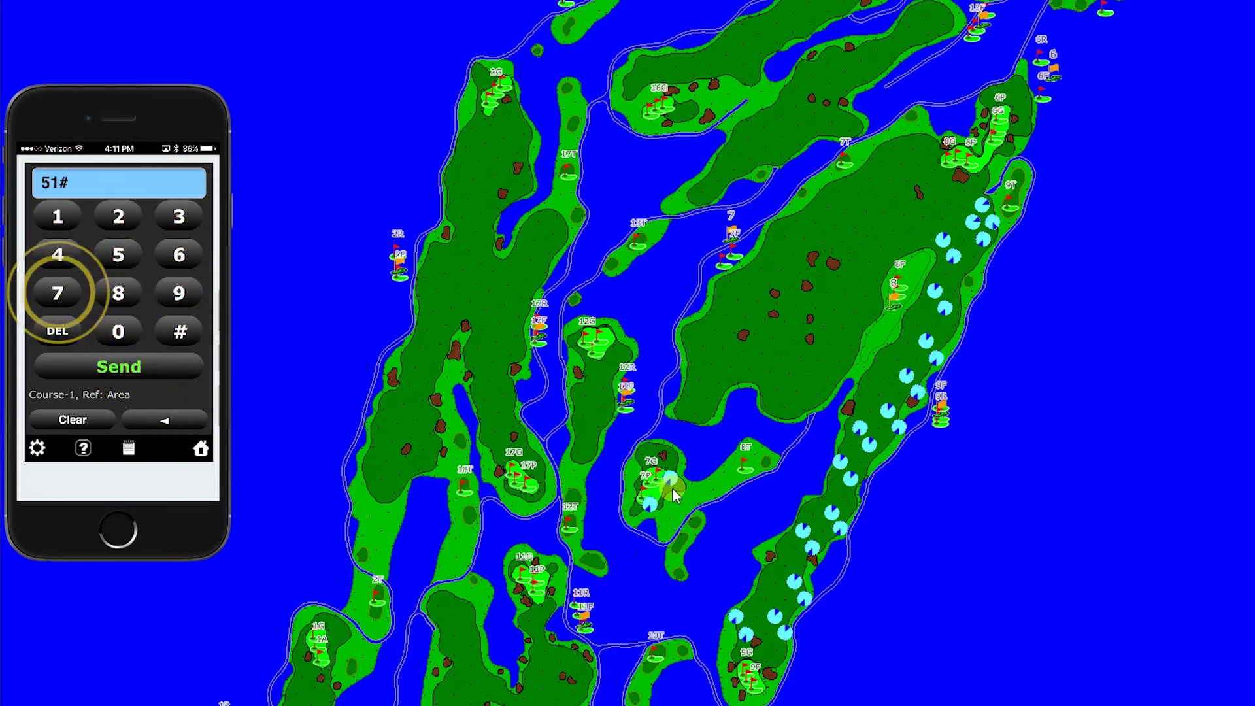
{"action": "left_click", "coordinate": [57, 293]}
{"action": "left_click", "coordinate": [118, 366]}
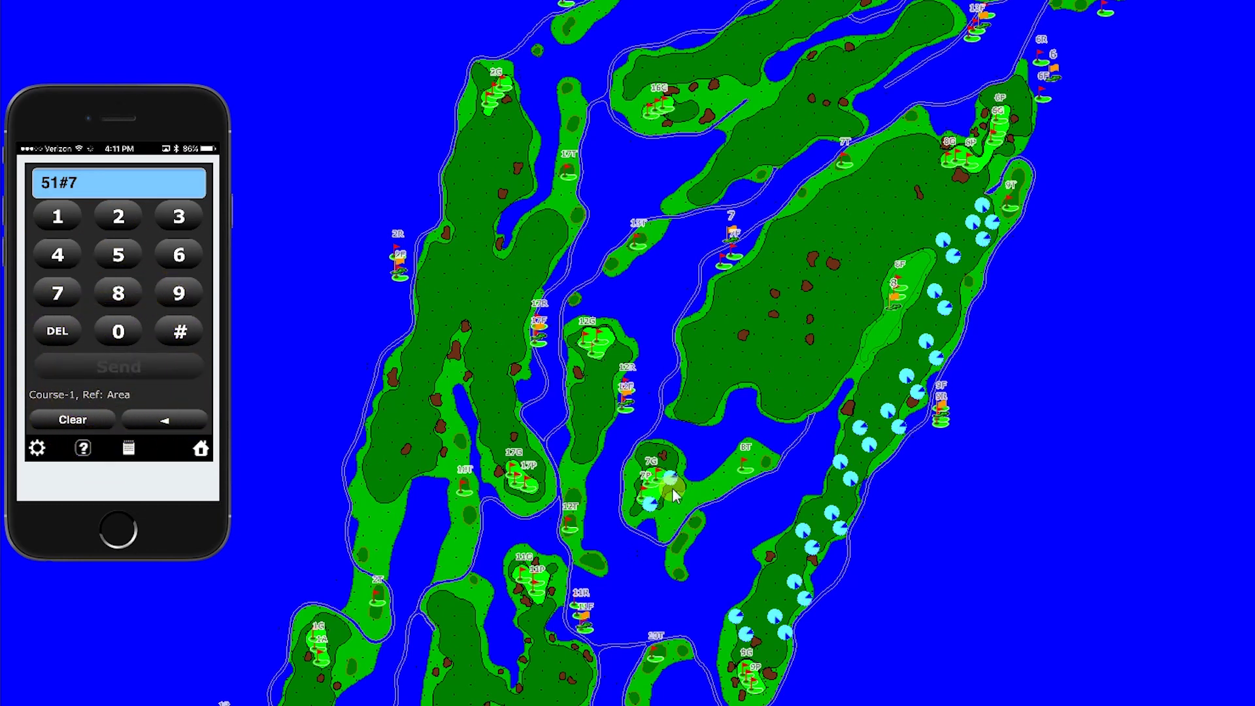